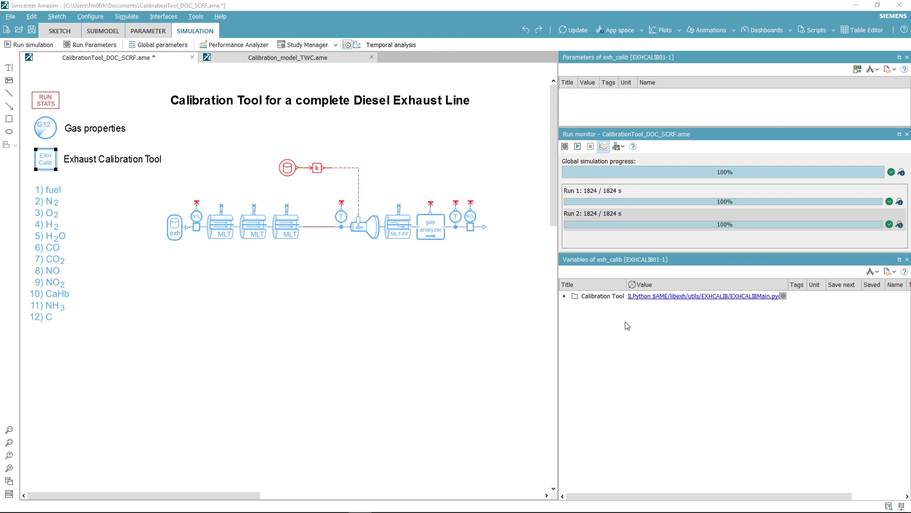
Launch the Exhaust Calibration Tool from the ILPython link and show the DOC monolith geometry definition.
click(654, 298)
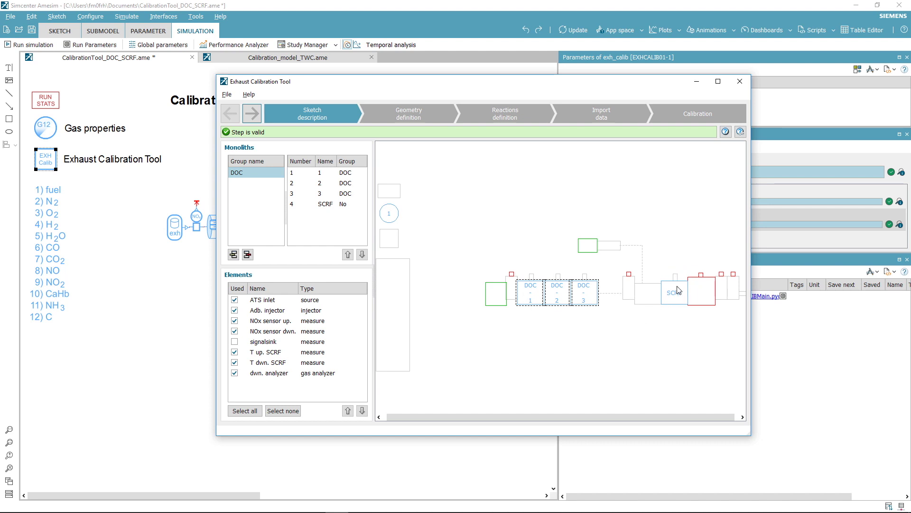
click(415, 119)
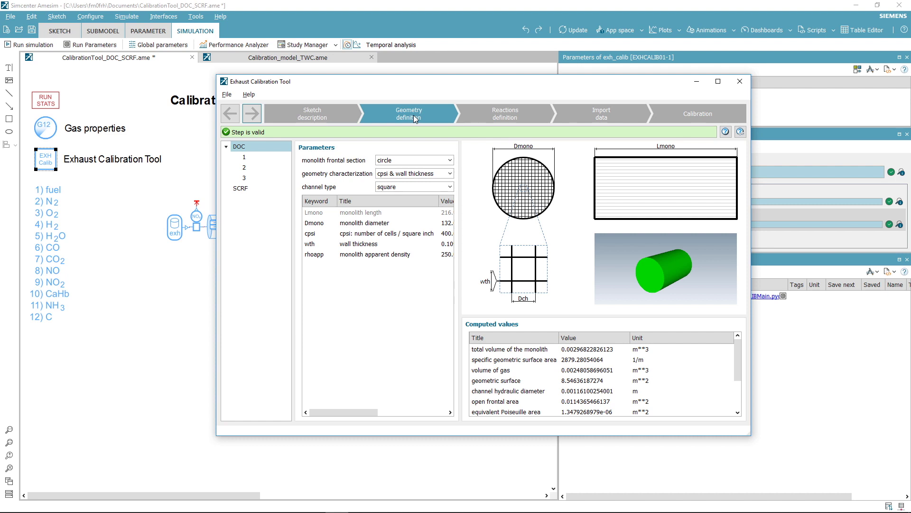
Inspect the geometry of DOC monoliths 1 and 2, then list the eight DOC reactions with their kinetics.
click(272, 160)
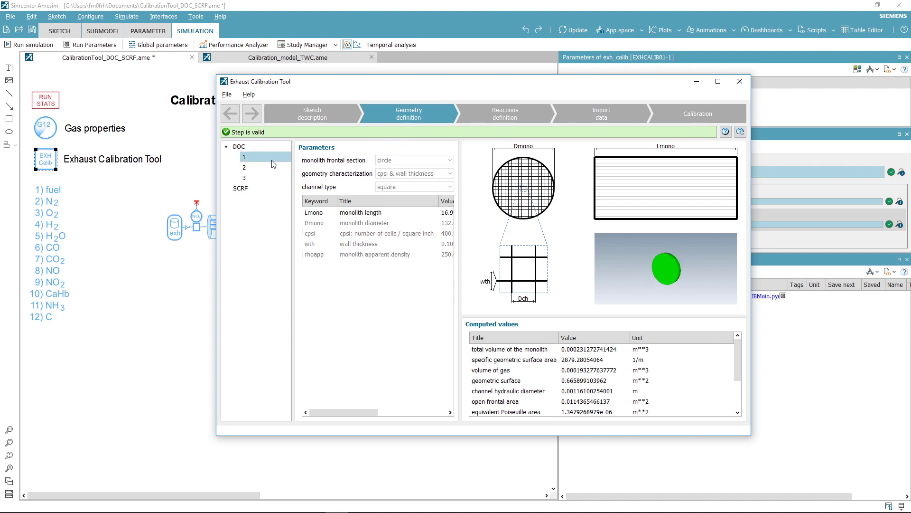
click(273, 168)
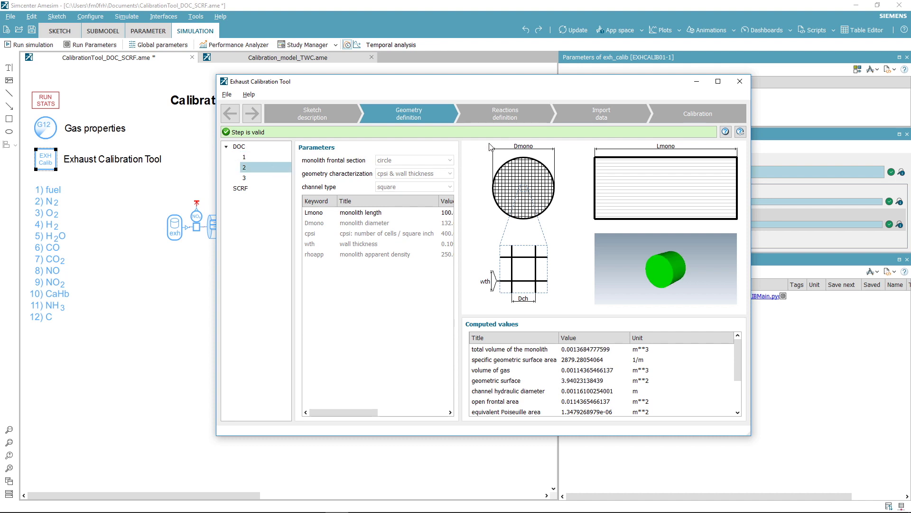
click(501, 122)
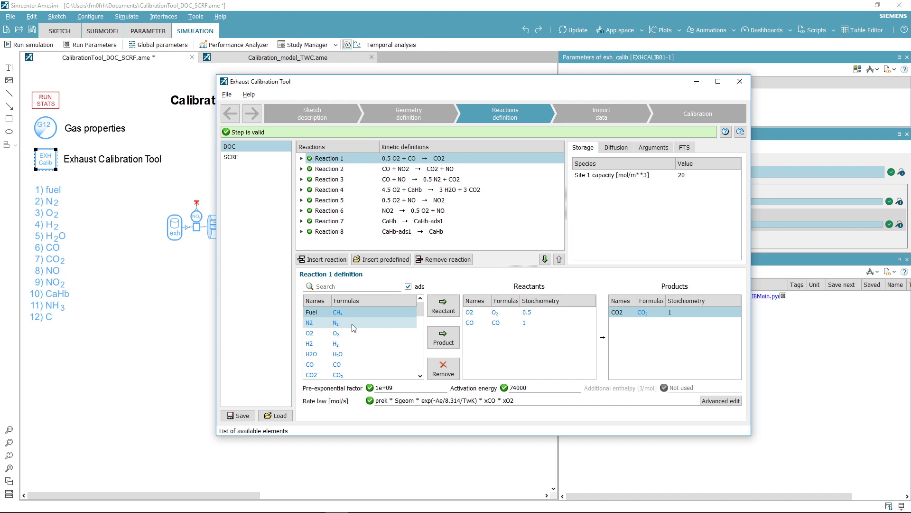
Show the Import data step with the NEDC and WLTC tests and their warnings.
click(589, 110)
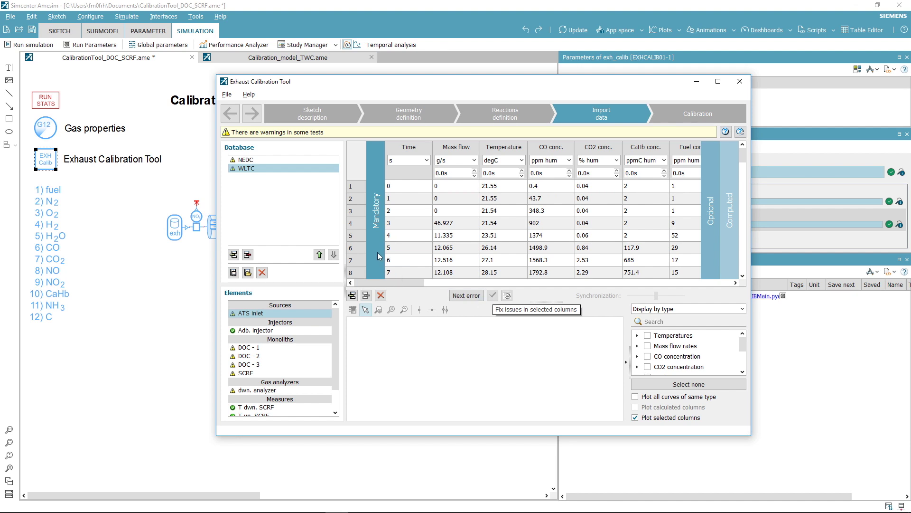
Enable automatic computation of the optional CO mass flow column and advance to the Calibration step.
click(710, 236)
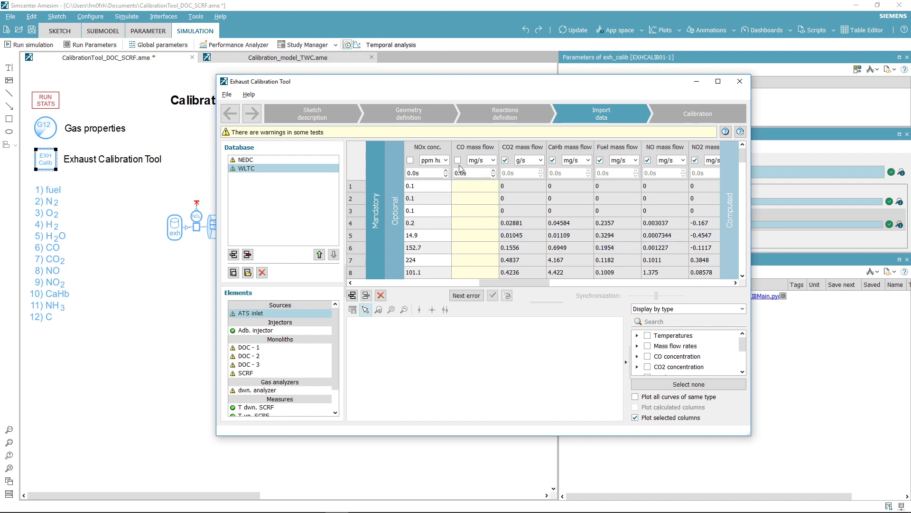
click(458, 161)
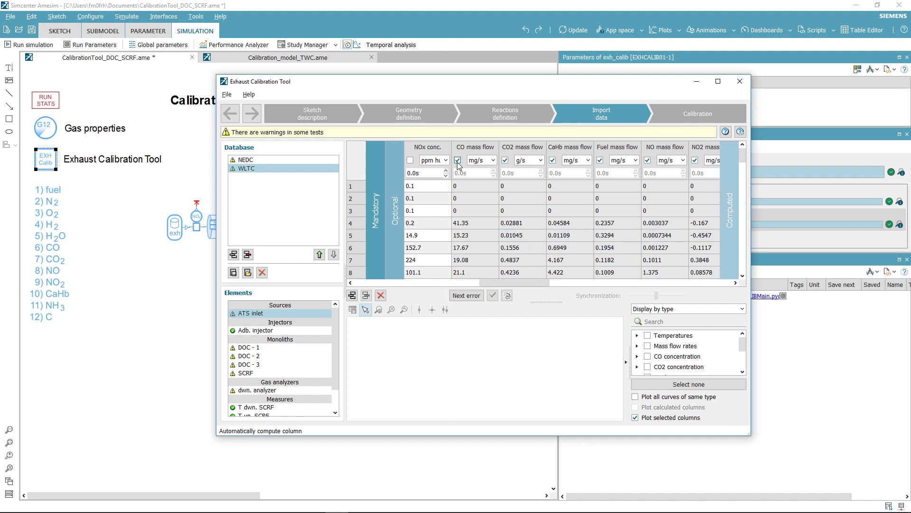
click(673, 116)
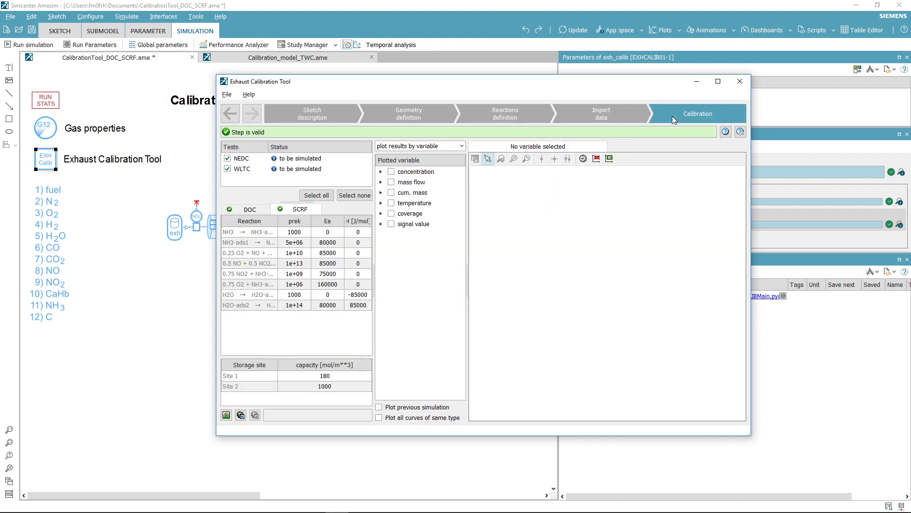
Plot downstream analyzer CO, edit the 0.25 O2 + NO prek, rerun NEDC and WLTC, and close the tool.
click(380, 171)
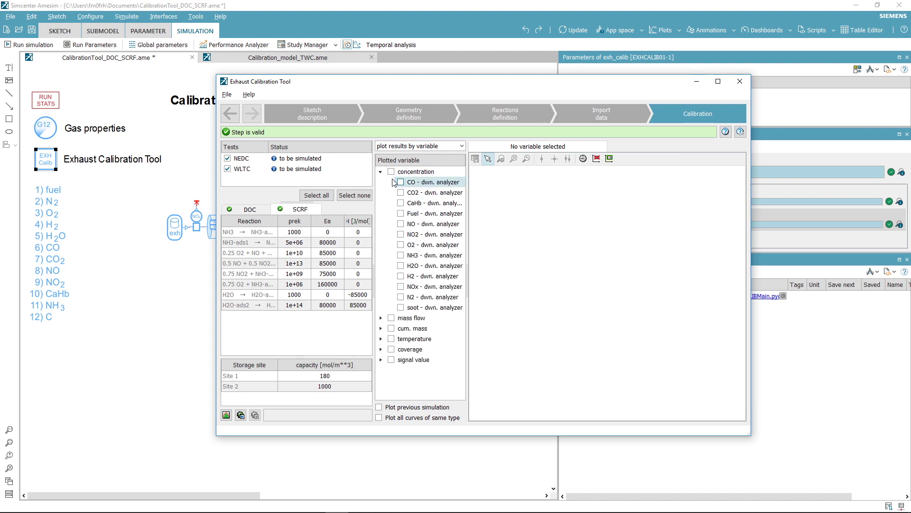
click(400, 182)
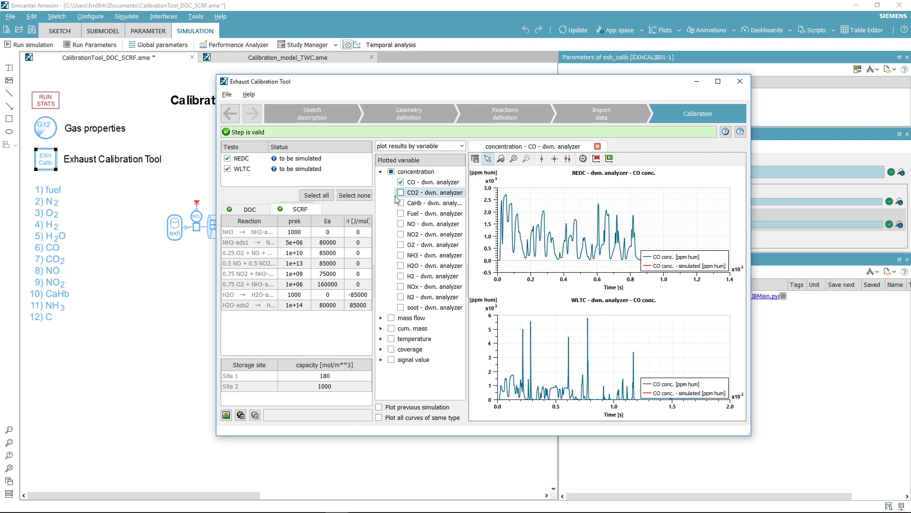
double_click(302, 254)
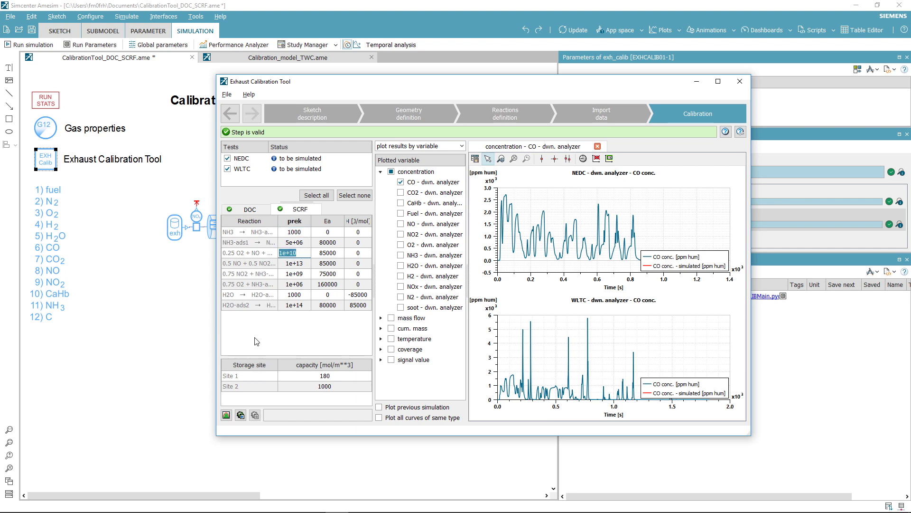
click(241, 415)
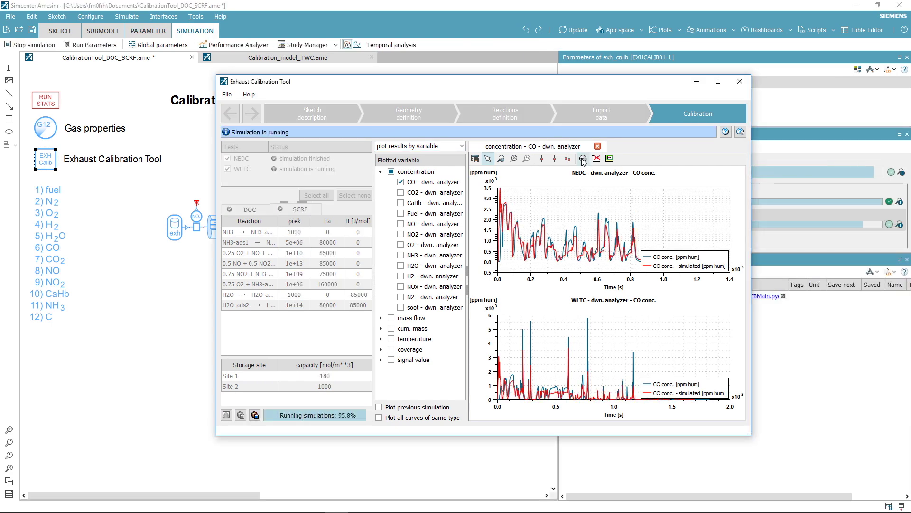
click(740, 81)
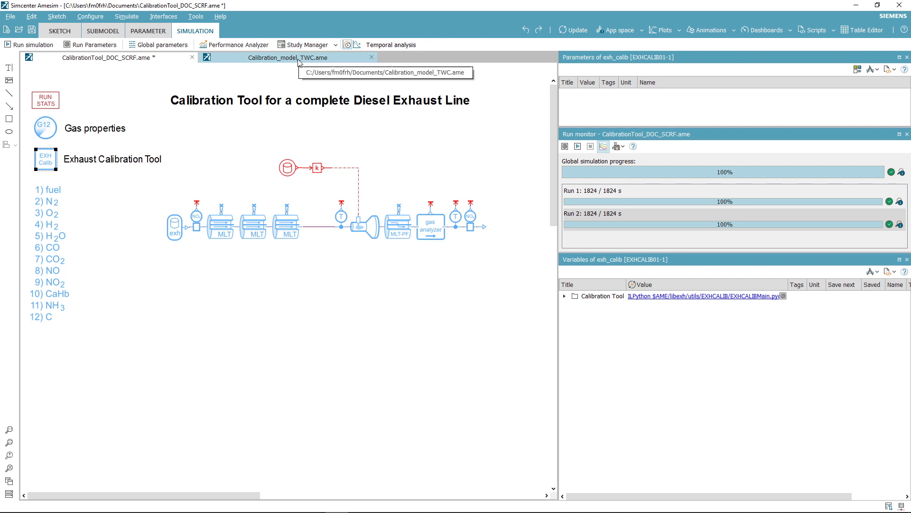
Switch to Calibration_model_TWC.ame and restore its Exhaust Calibration Tool at the 3WCC_SGB sketch step.
click(344, 61)
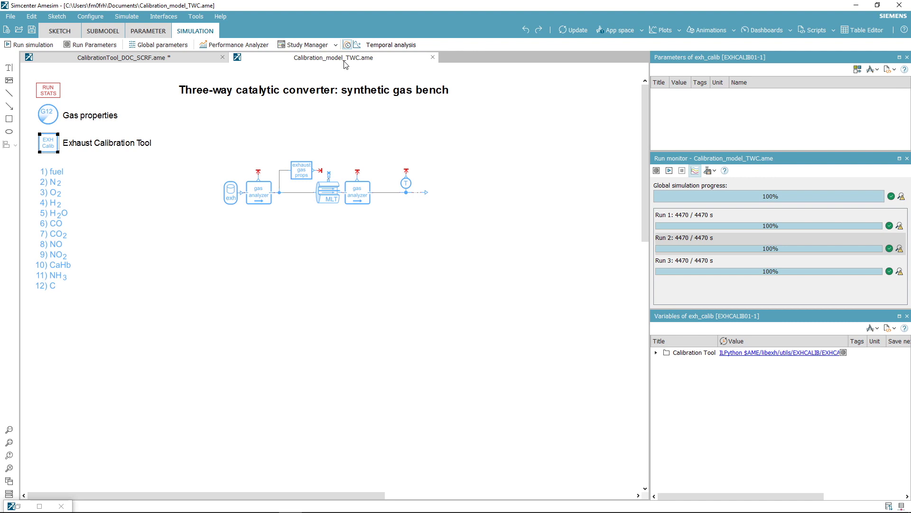
click(17, 506)
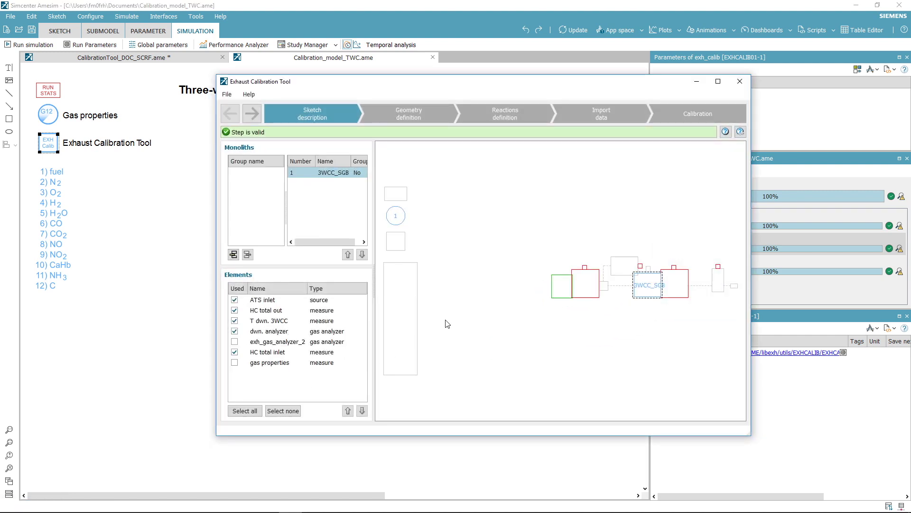
Step through the TWC geometry, reactions and imported test data to the Calibration step.
click(401, 115)
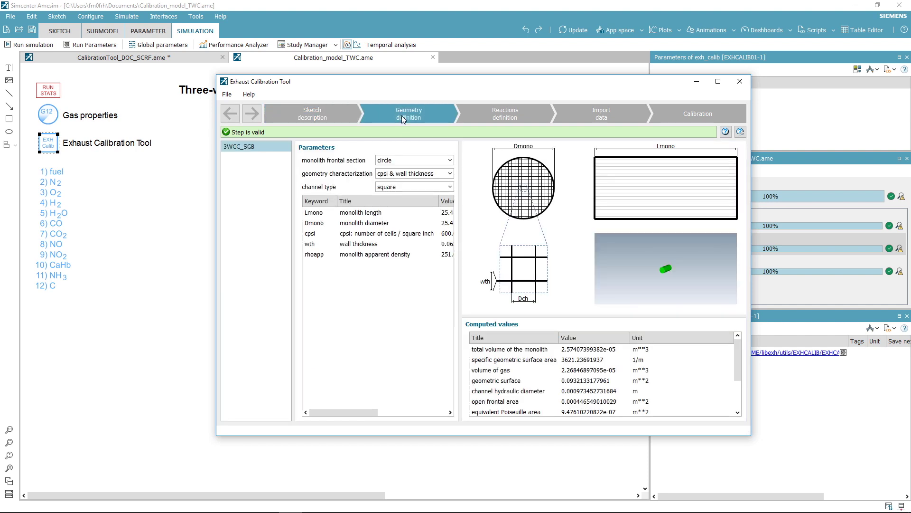
click(470, 113)
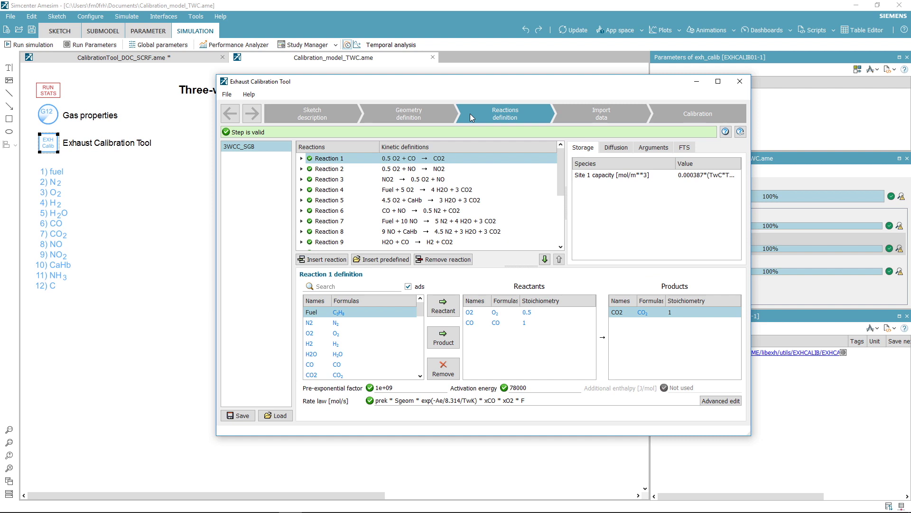
click(575, 114)
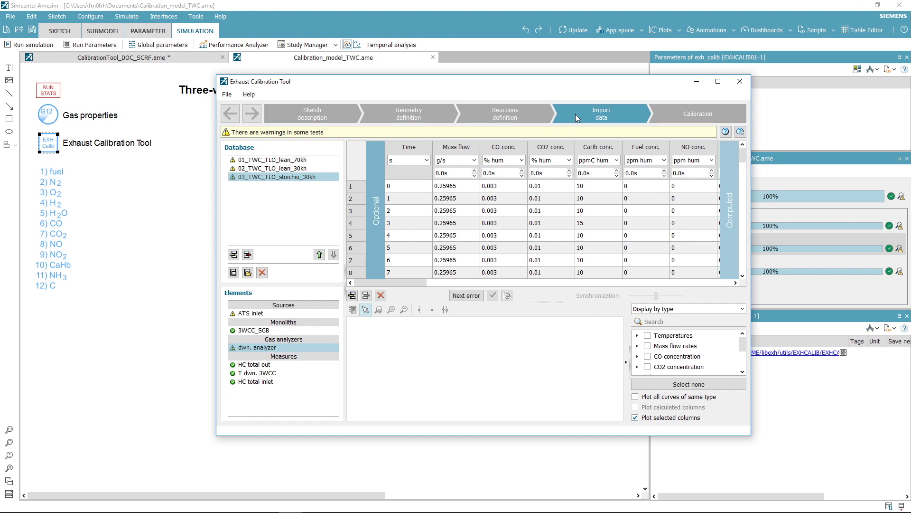
click(676, 113)
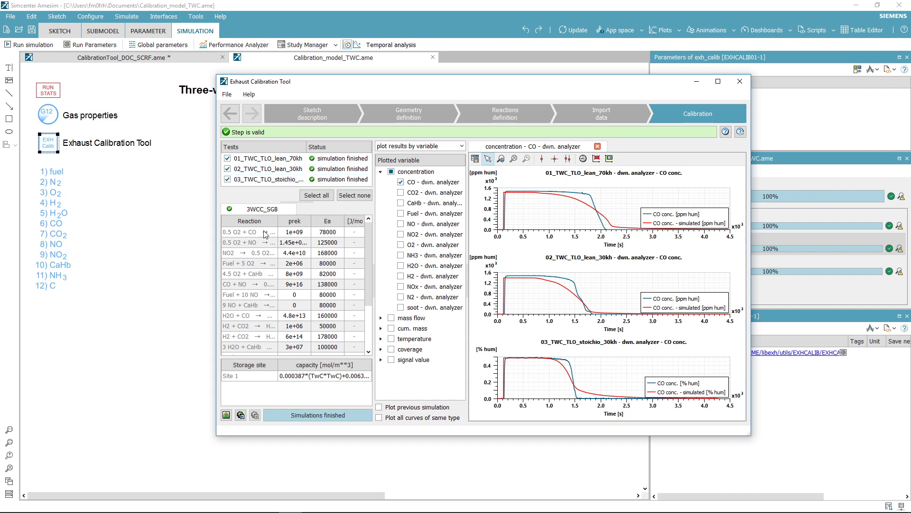
Open the Optimization dialog listing the 3WCC_SGB reactions and variables.
click(226, 415)
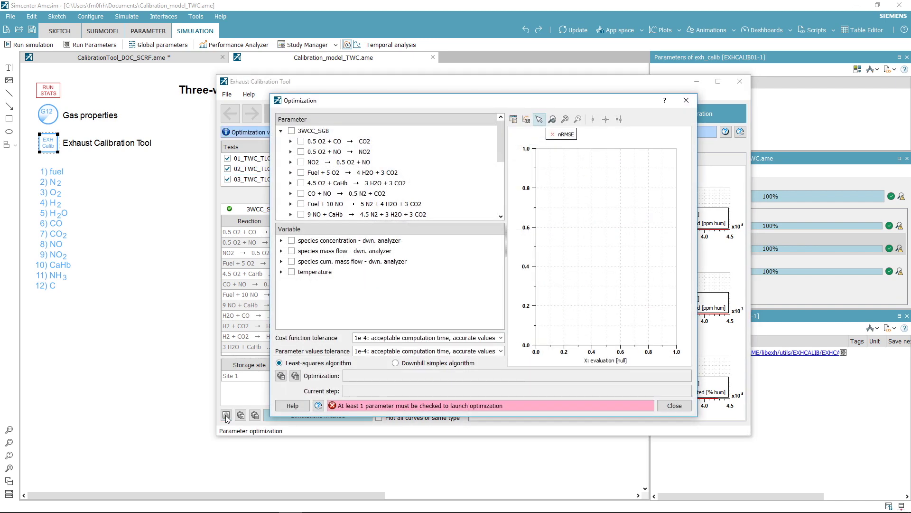
Check prek and Eact of 0.5 O2 + CO → CO2 and the downstream analyzer CO concentration.
click(290, 141)
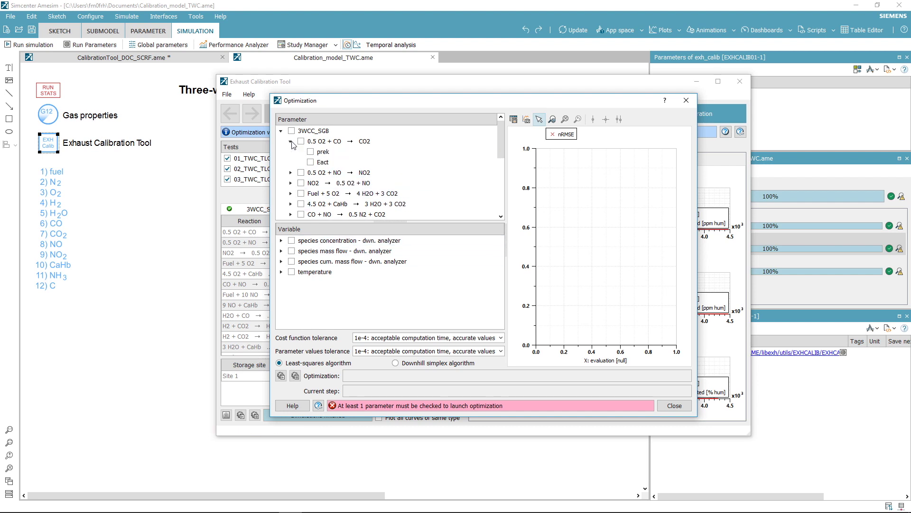
click(309, 152)
click(311, 163)
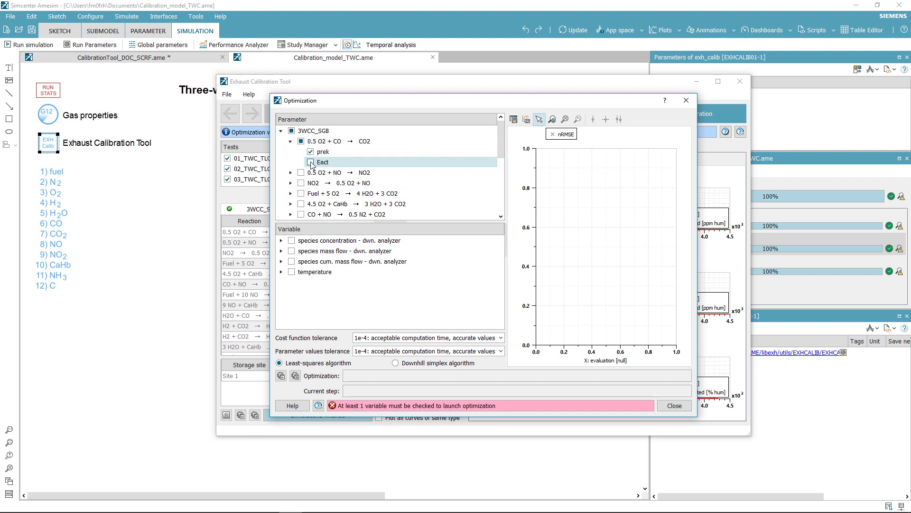
click(281, 241)
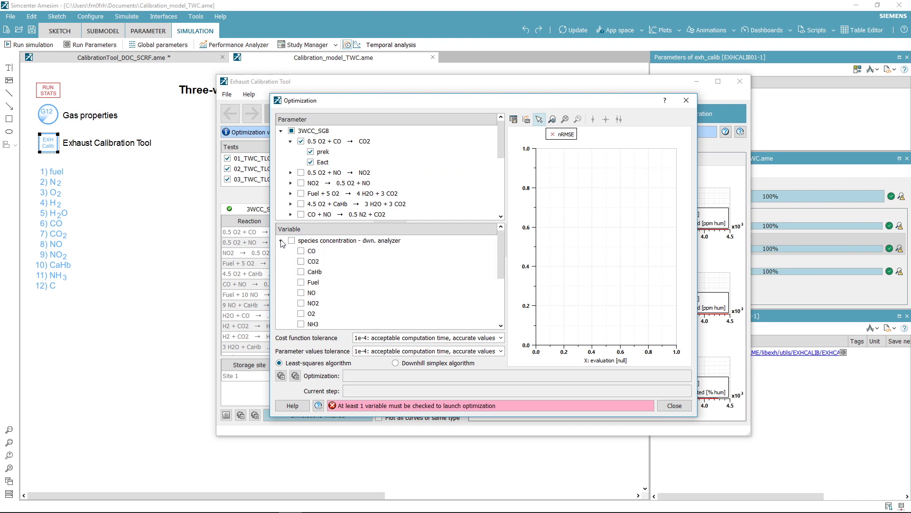
click(301, 251)
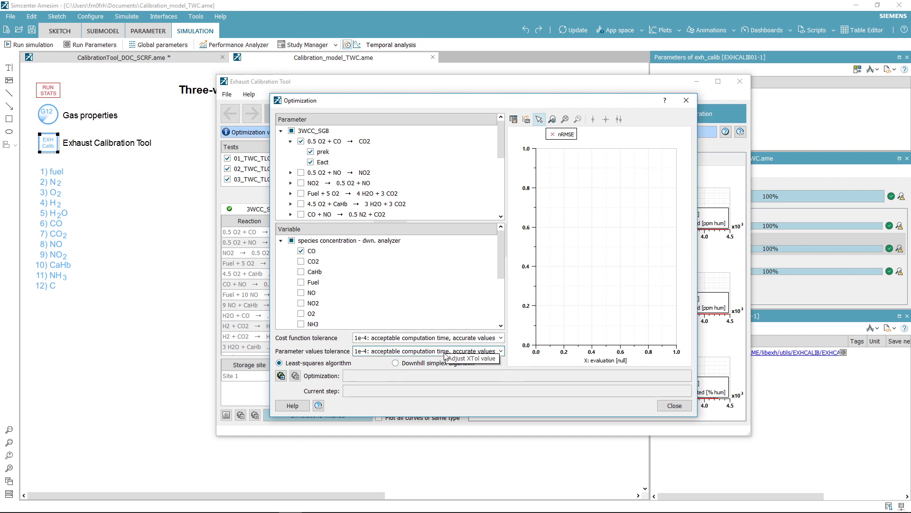
Set the cost function and parameter values tolerances both to 1e-2: reduced computation time, lower precision.
click(500, 338)
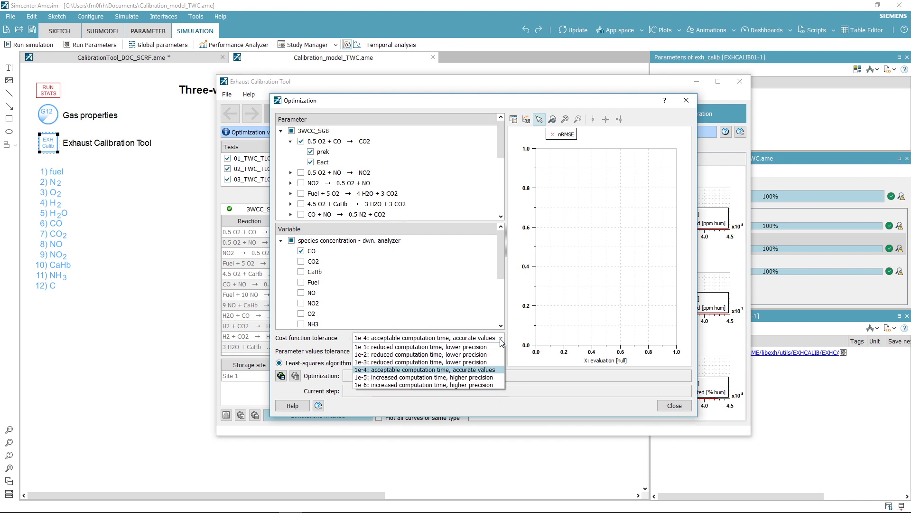
click(463, 355)
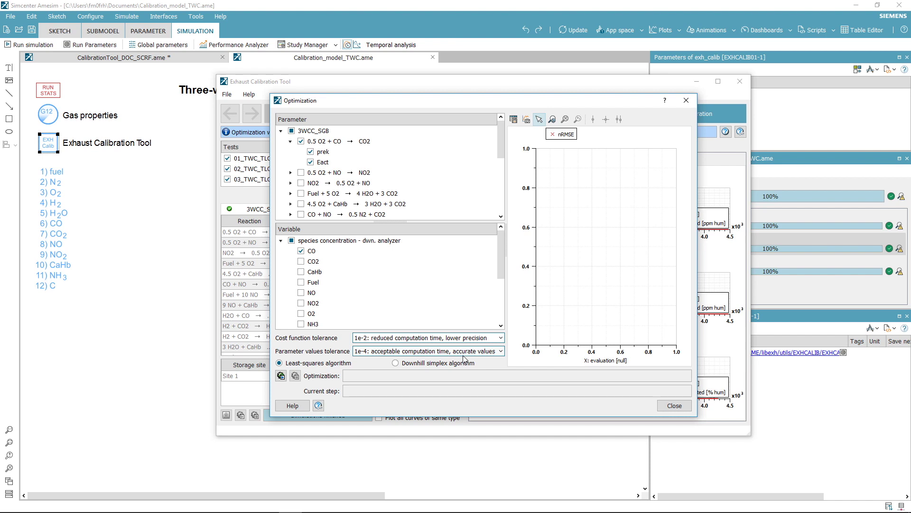
click(474, 352)
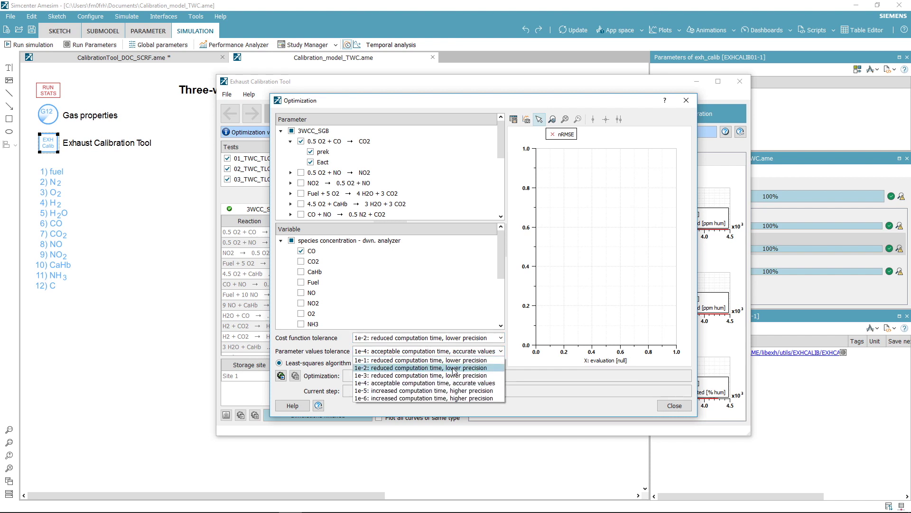
click(453, 369)
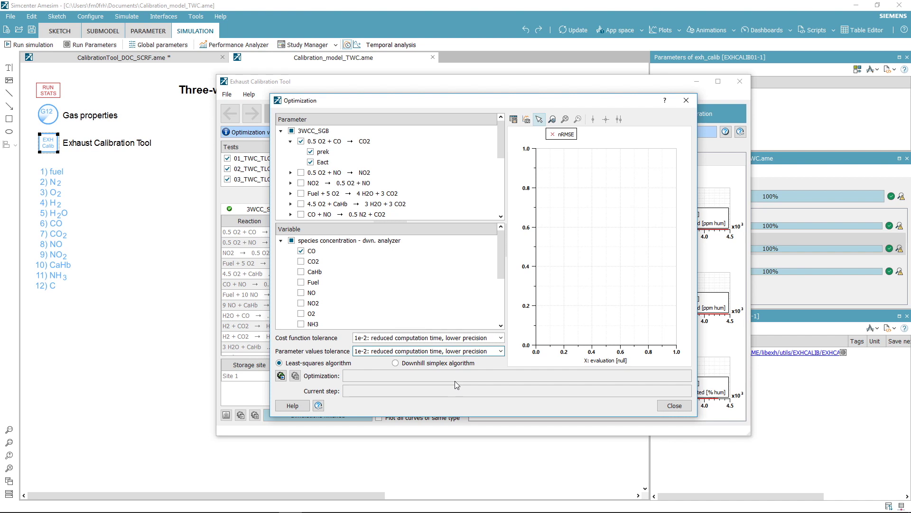
Run the optimization so CO kinetics reach 1.156e+19 and 171200.0, then close the dialog.
click(281, 376)
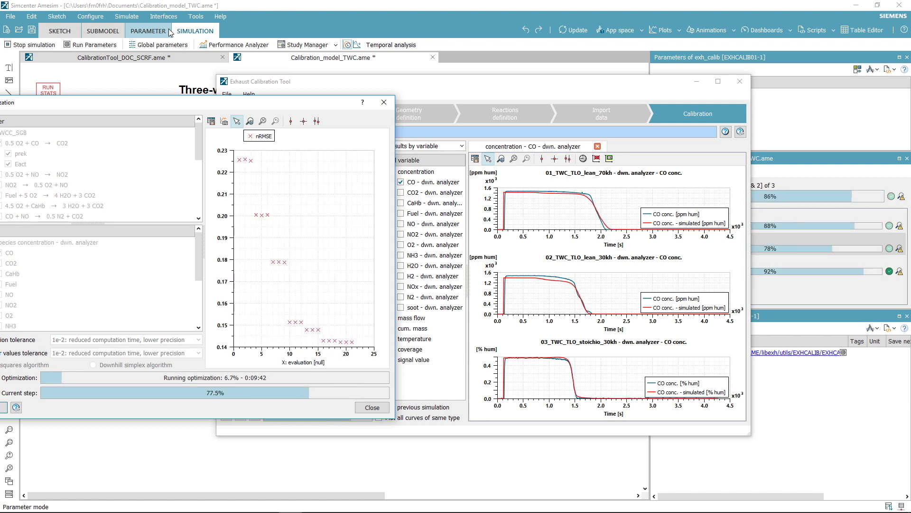
click(370, 411)
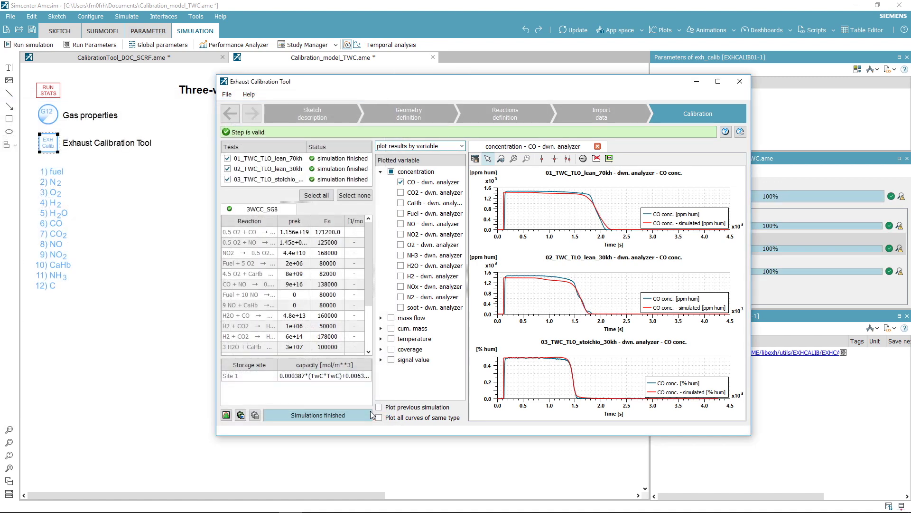